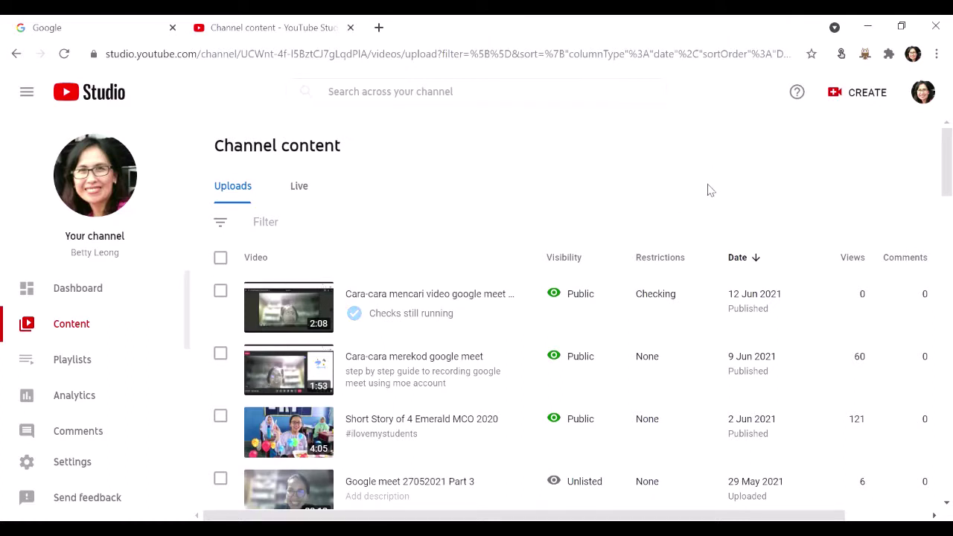
# - Start a new video upload with the file google drive.mp4
pyautogui.click(870, 97)
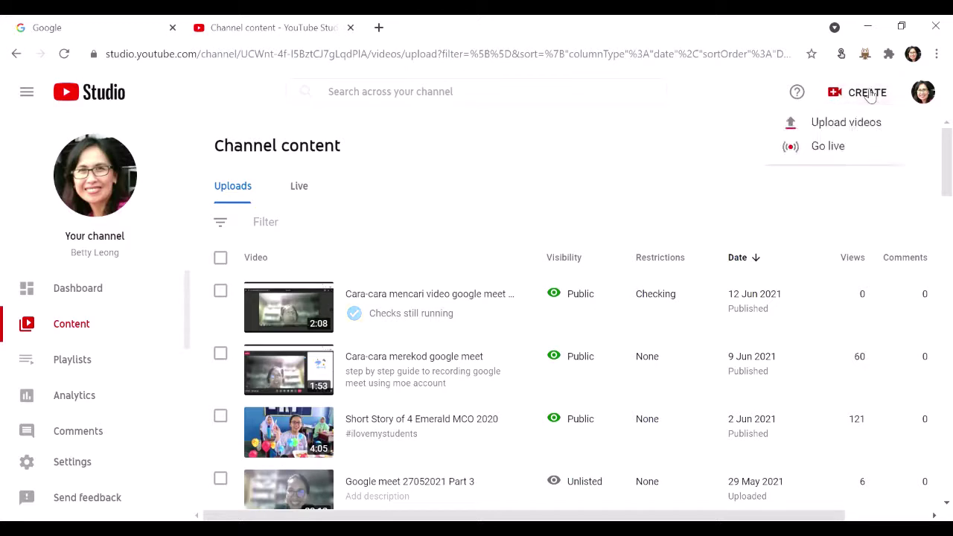
pyautogui.click(846, 123)
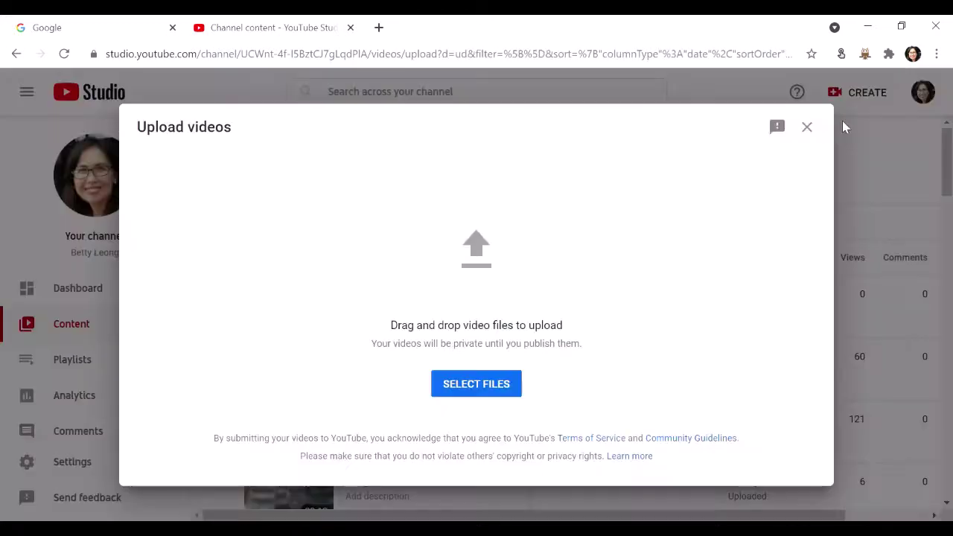
pyautogui.click(493, 384)
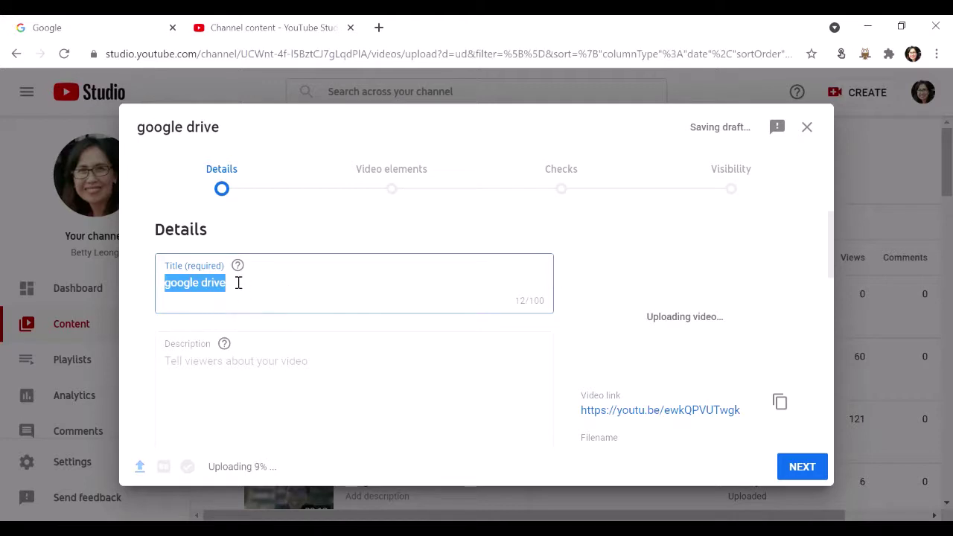
# - Replace the video's title with "Bagaimana cari video di google drive"
pyautogui.click(238, 283)
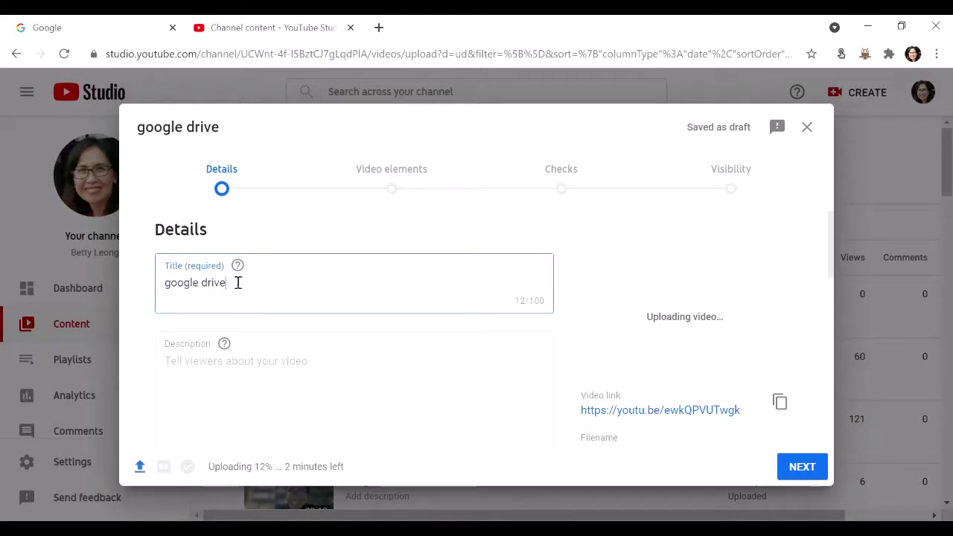
pyautogui.press('BackSpace')
pyautogui.press('BackSpace')
pyautogui.press('BackSpace')
pyautogui.press('BackSpace')
pyautogui.press('BackSpace')
pyautogui.press('BackSpace')
pyautogui.press('BackSpace')
pyautogui.press('BackSpace')
pyautogui.press('BackSpace')
pyautogui.press('BackSpace')
pyautogui.press('BackSpace')
pyautogui.press('BackSpace')
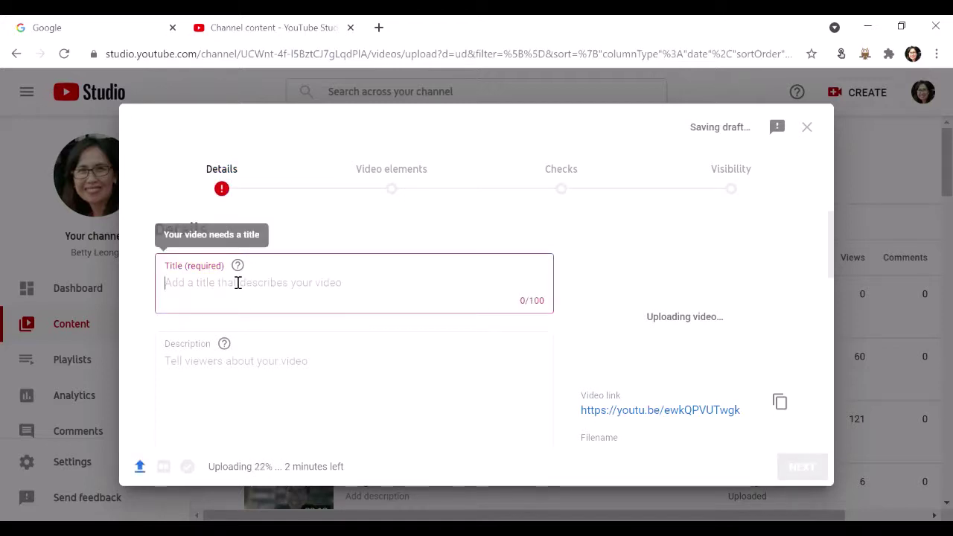
pyautogui.write('Bagaimana')
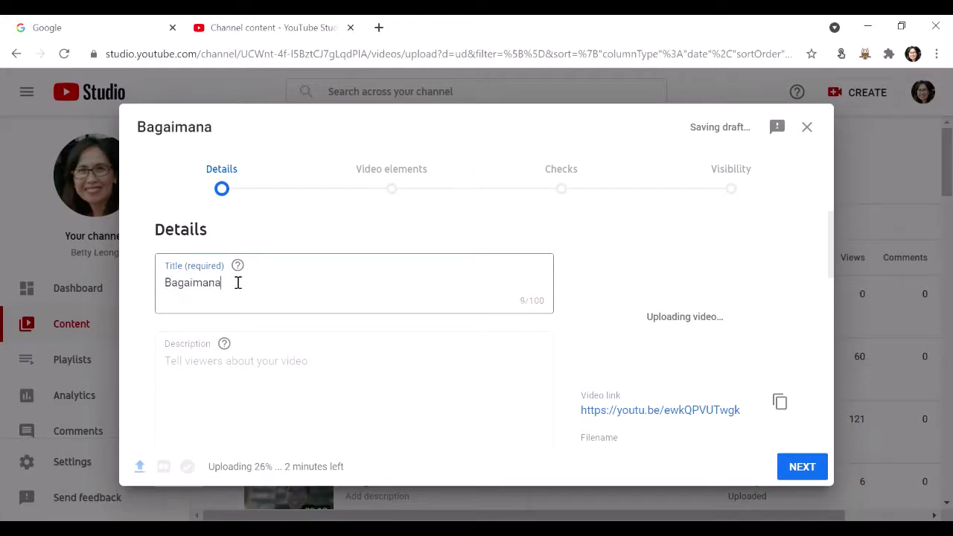
pyautogui.write(' cari video d')
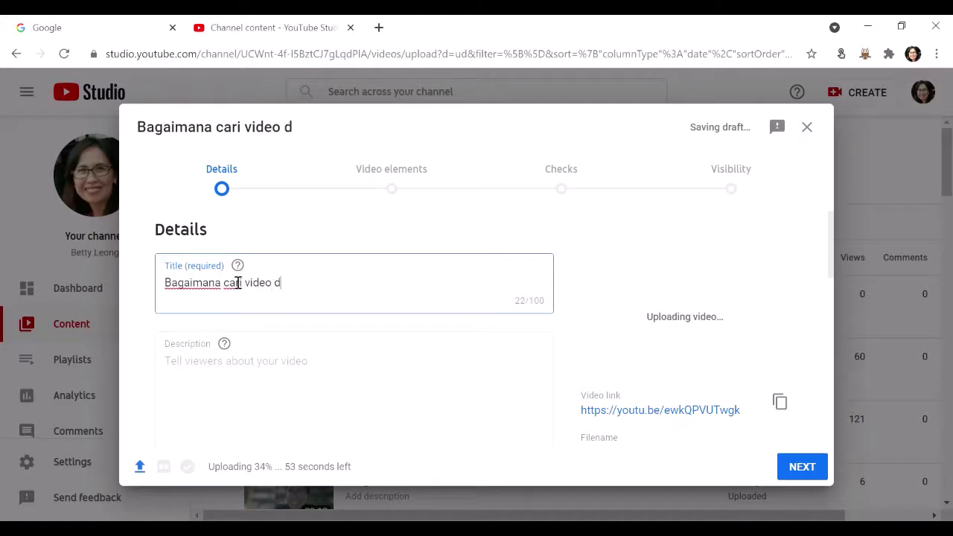
pyautogui.write('i gg')
pyautogui.press('BackSpace')
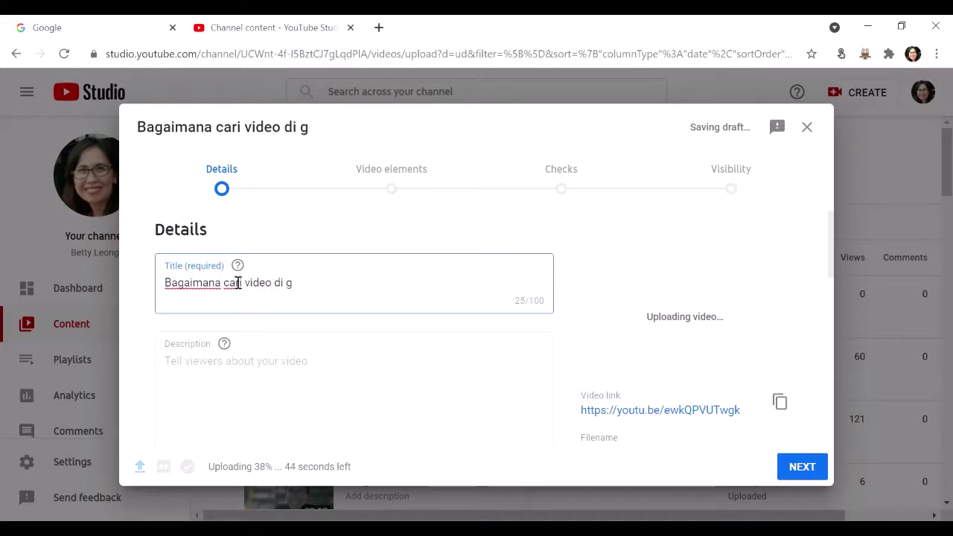
pyautogui.write('oogle dr')
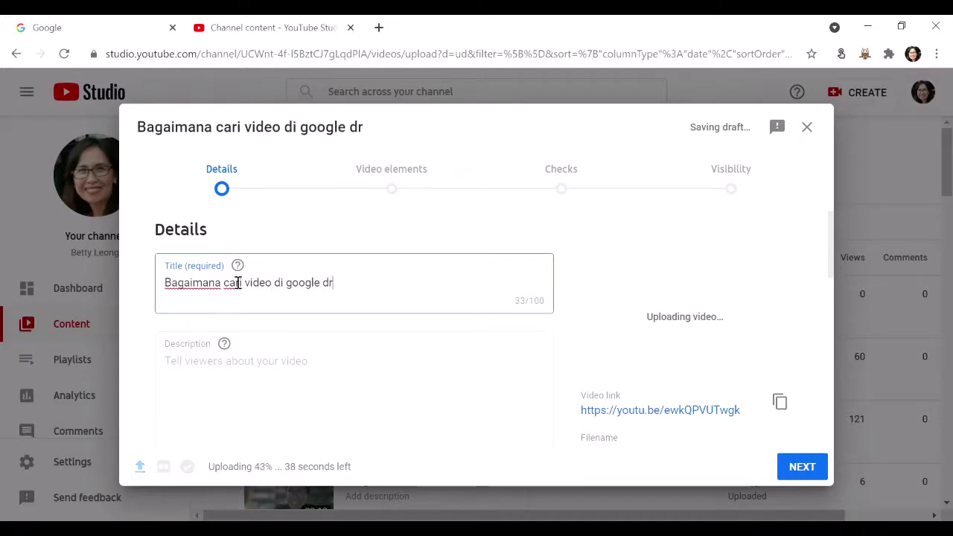
pyautogui.write('ive')
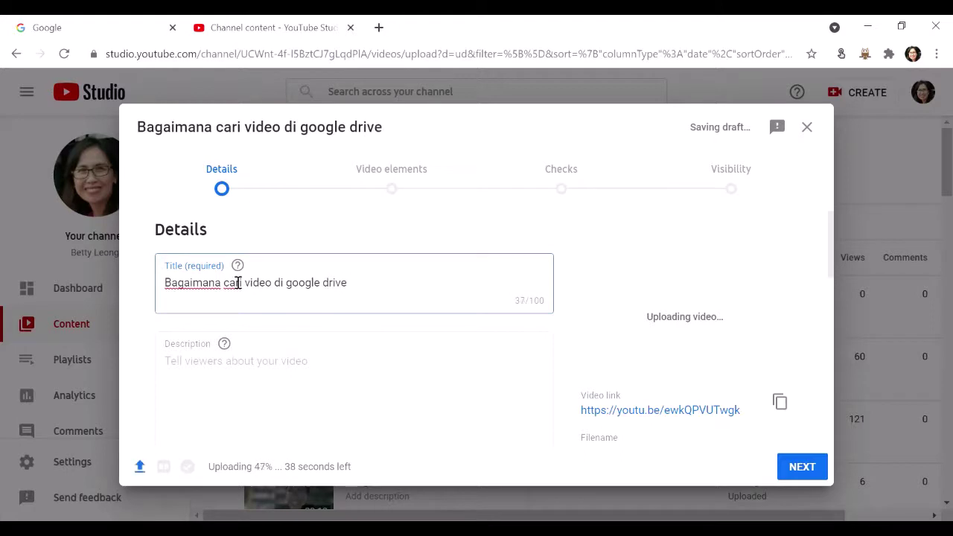
# - Insert "yang direkod" after "video" in the title, before "di google drive"
pyautogui.click(280, 293)
pyautogui.write('yang di ')
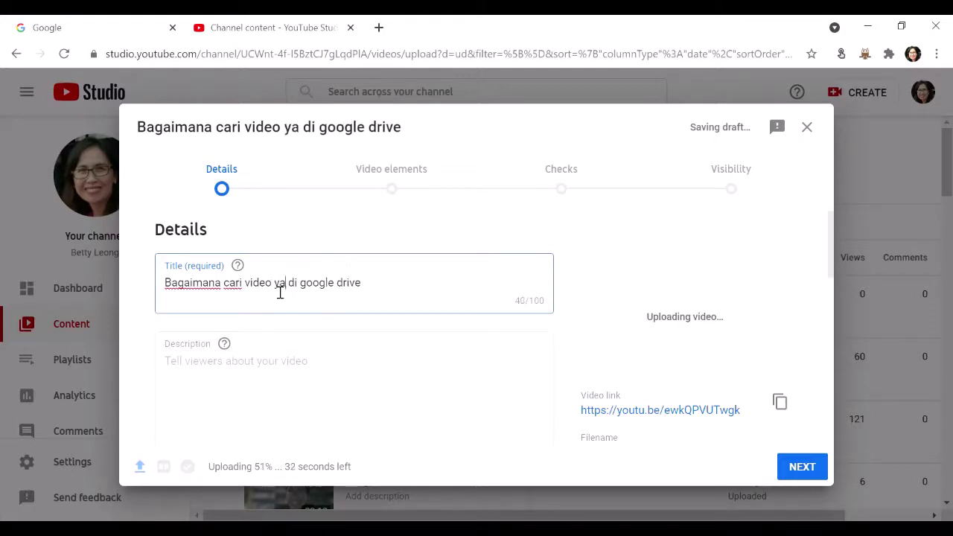
pyautogui.write('rekod')
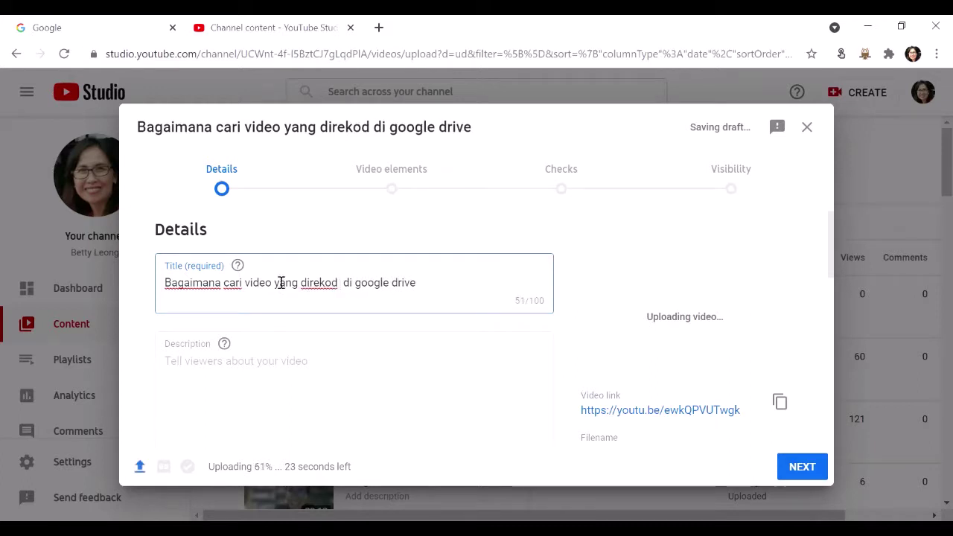
# - Enter "Langkah demi langkah yang mudah" as the video's description
pyautogui.click(231, 371)
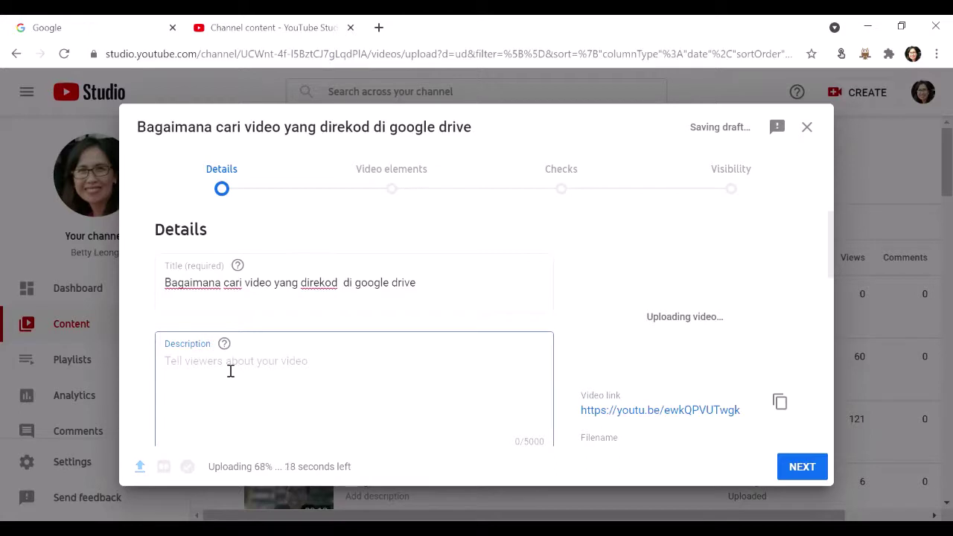
pyautogui.write('Langkah demi langkah')
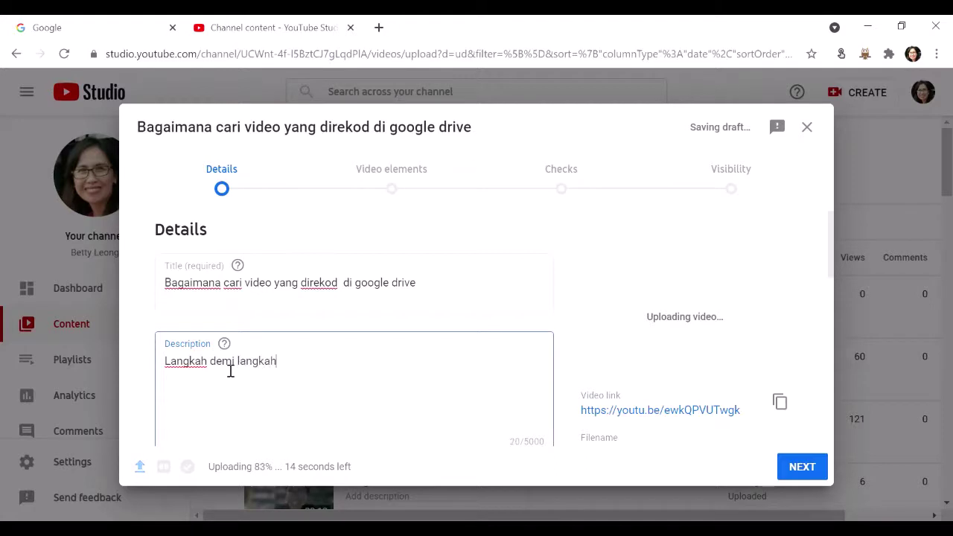
pyautogui.write(' yang mudah')
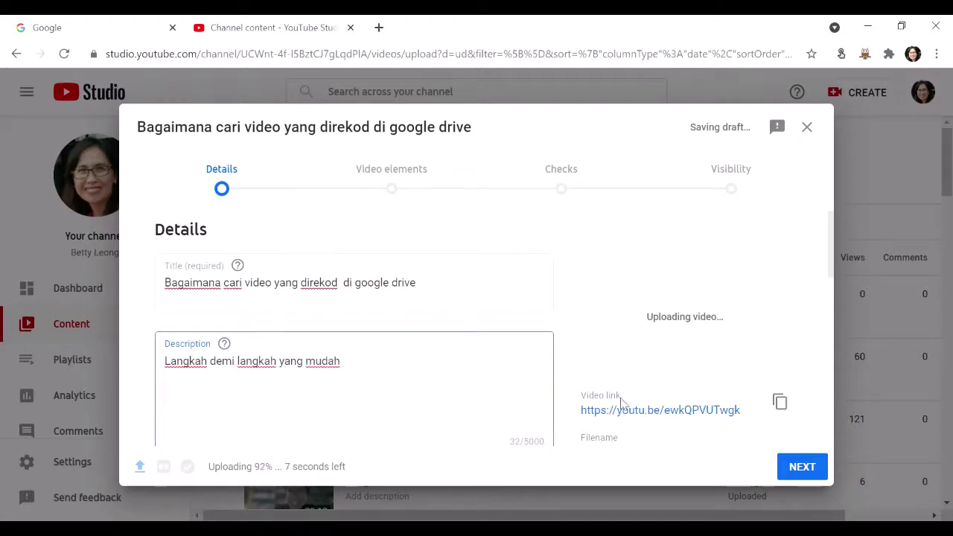
# - Mark the video as not Made for Kids and continue to the video elements stage
pyautogui.scroll(-8, 476, 408)
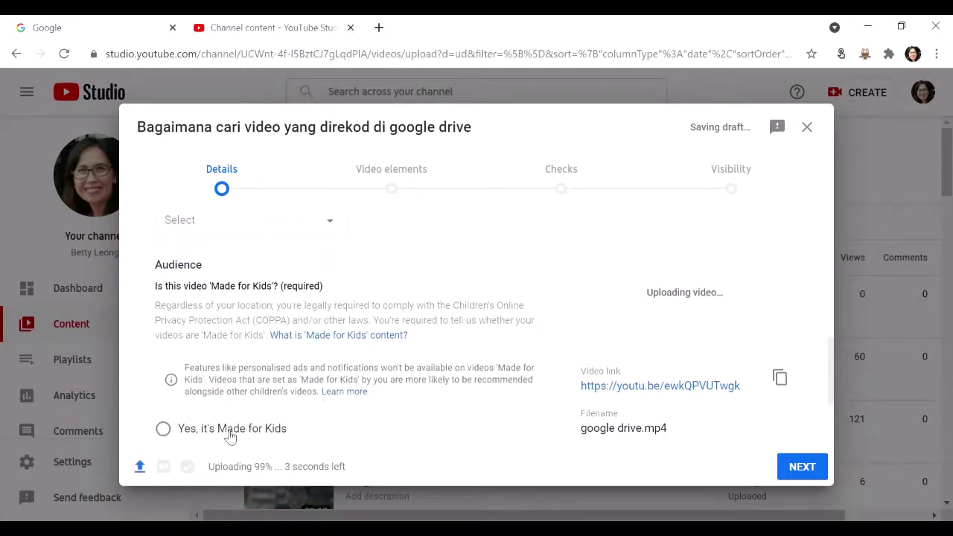
pyautogui.scroll(-2, 216, 421)
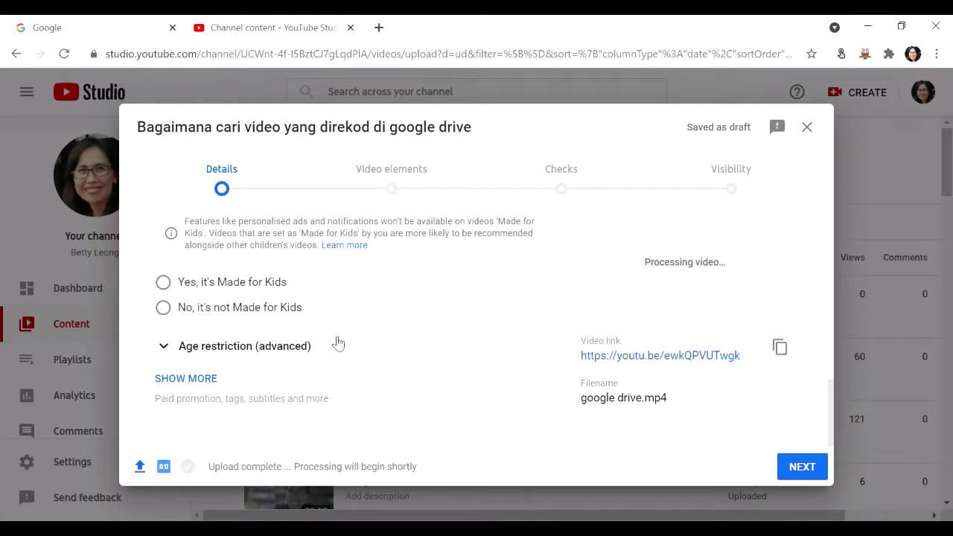
pyautogui.scroll(1, 333, 343)
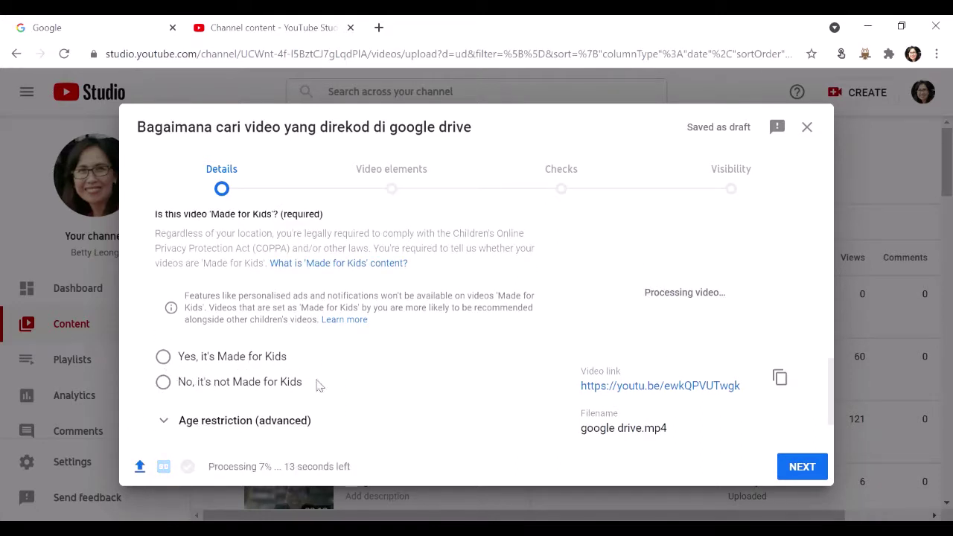
pyautogui.click(163, 383)
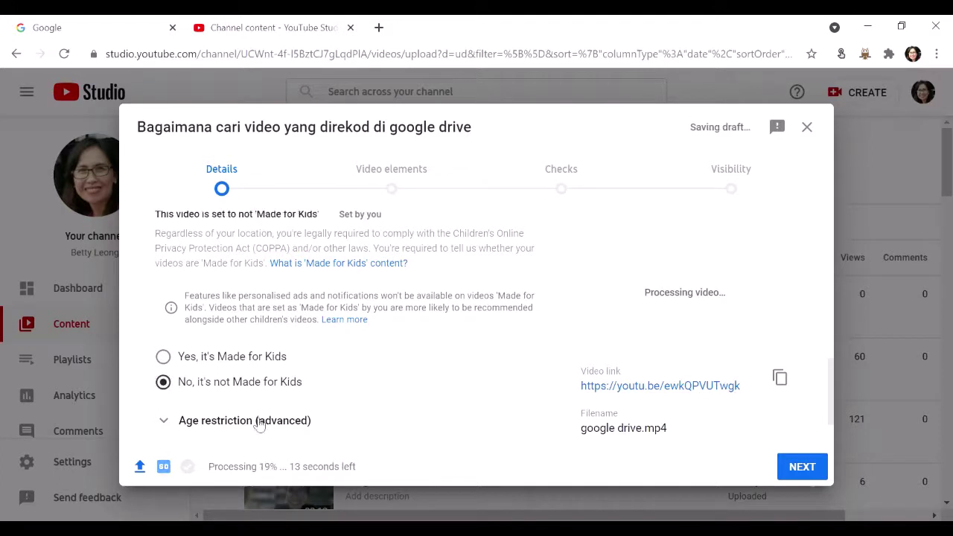
pyautogui.scroll(-2, 387, 421)
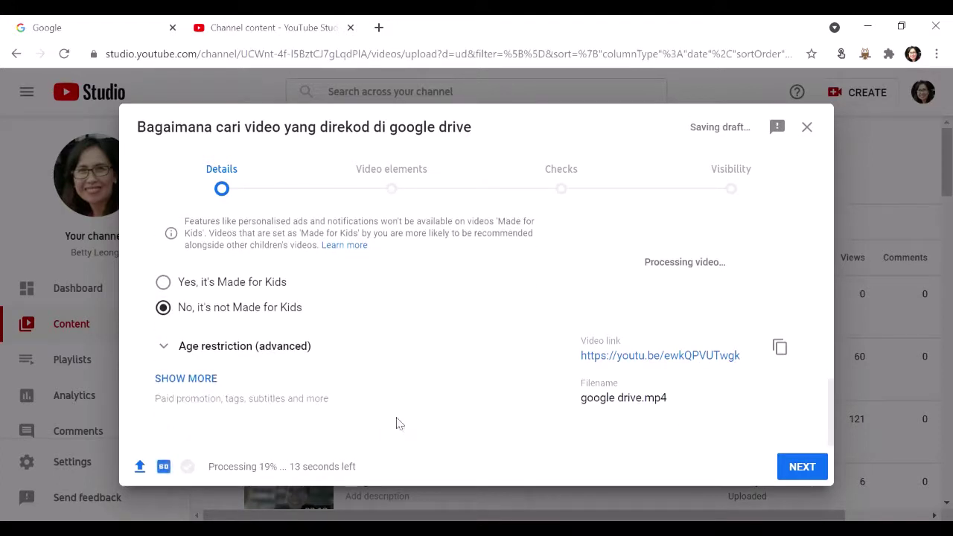
pyautogui.click(801, 468)
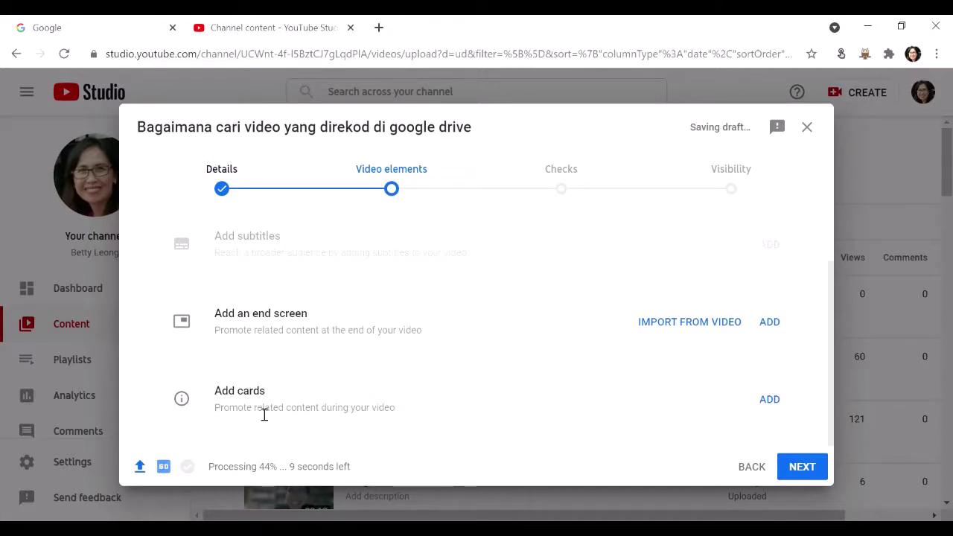
# - Continue past the video elements and checks stages to the visibility settings without adding anything
pyautogui.click(815, 468)
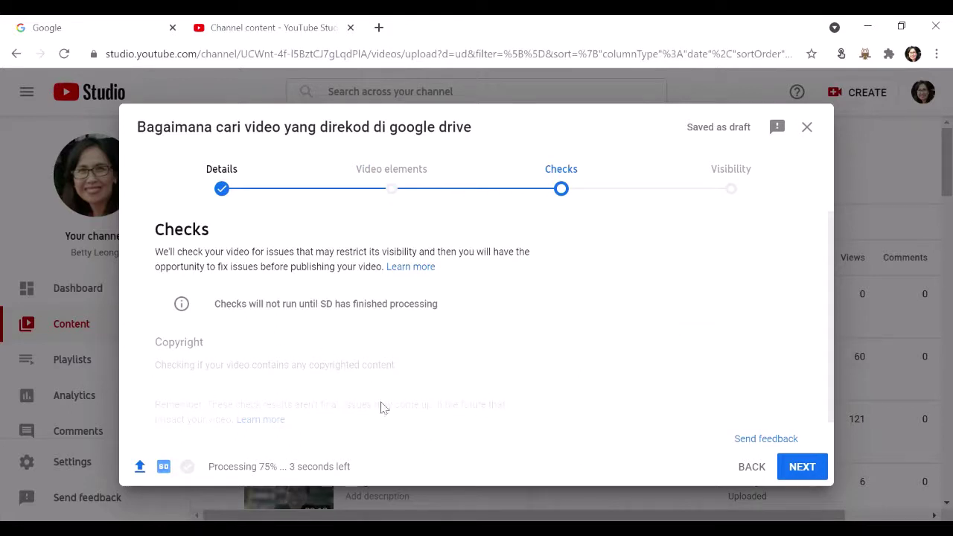
pyautogui.scroll(-1, 662, 358)
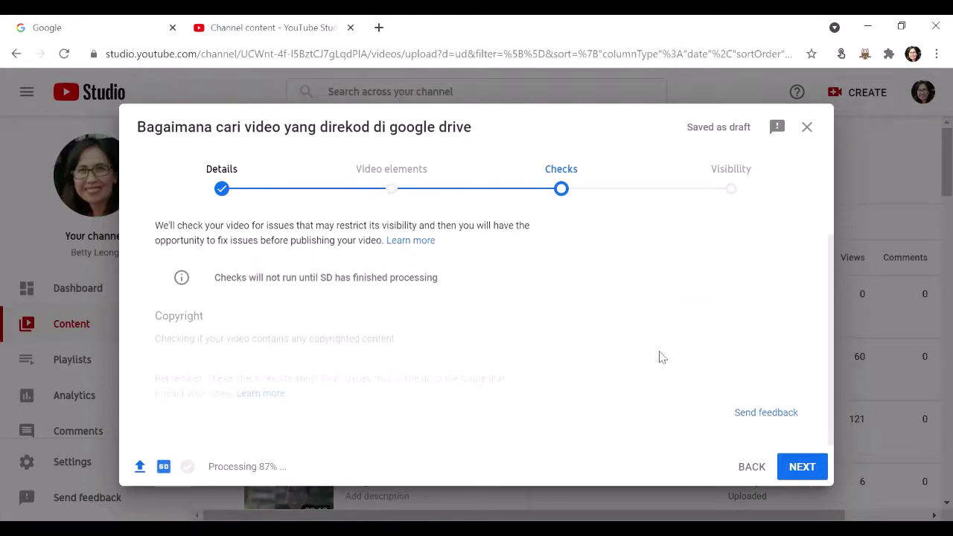
pyautogui.scroll(1, 662, 358)
pyautogui.scroll(-1, 651, 345)
pyautogui.click(808, 467)
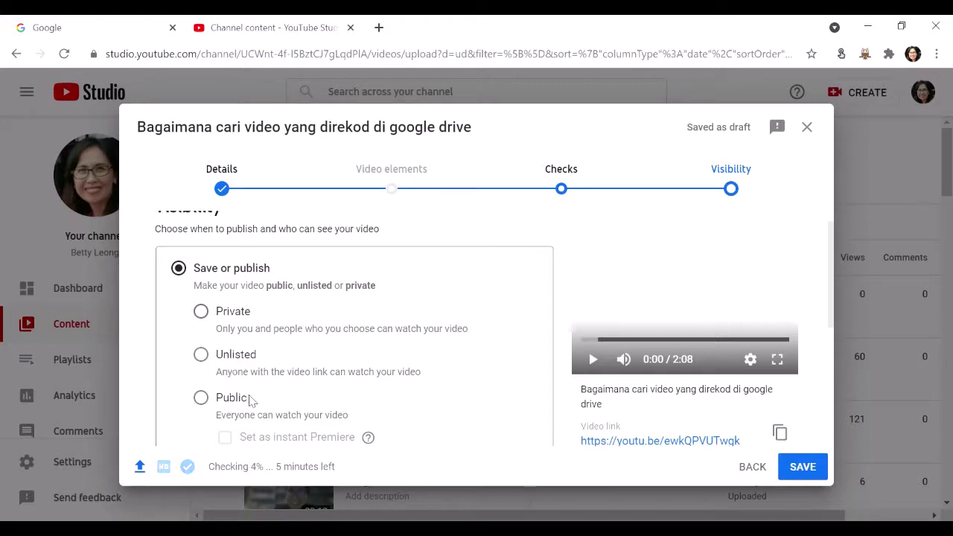
# - Save the video with Unlisted visibility and copy its share link
pyautogui.click(201, 398)
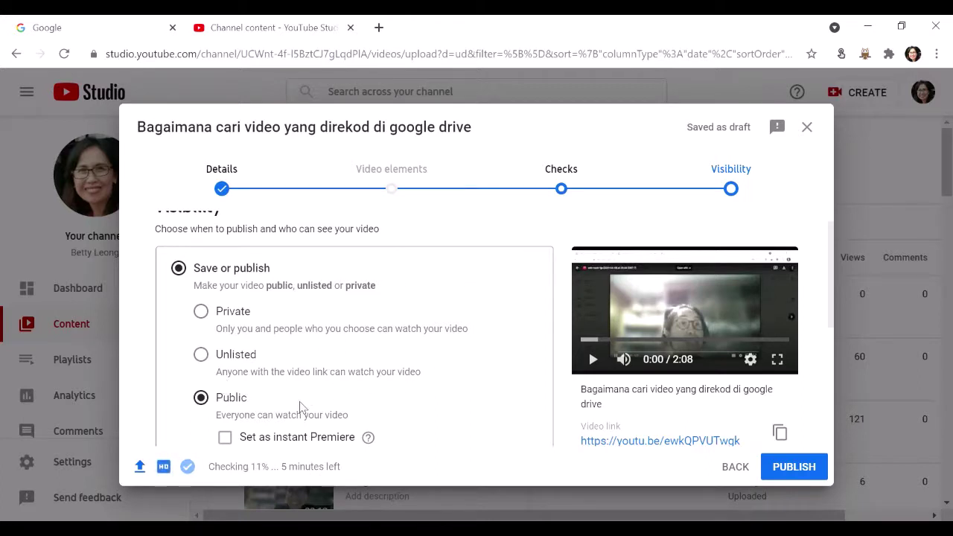
pyautogui.click(205, 362)
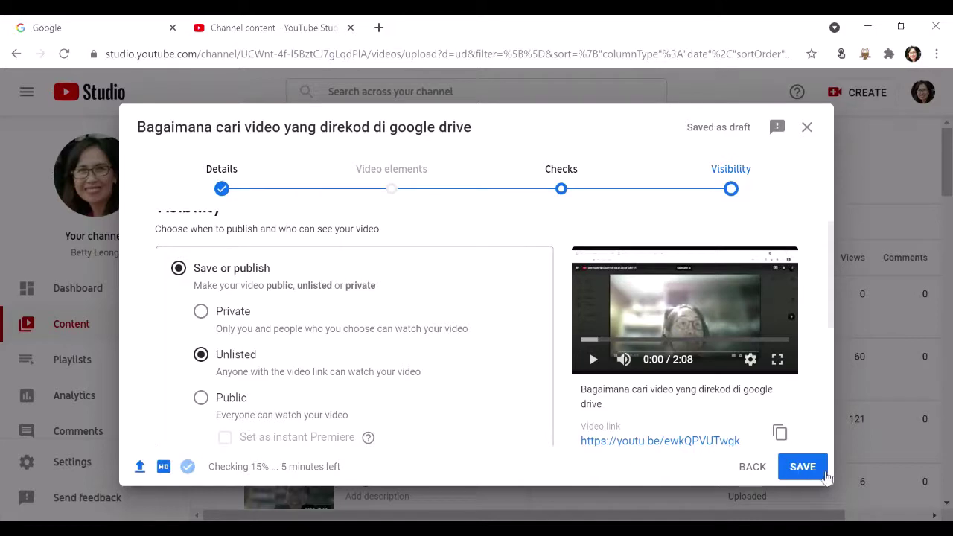
pyautogui.click(803, 467)
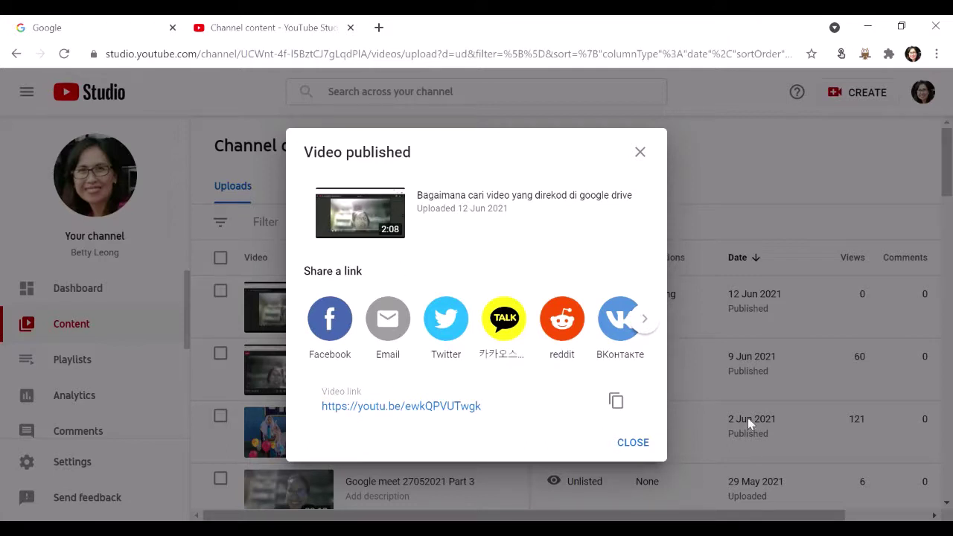
pyautogui.click(618, 403)
pyautogui.click(631, 446)
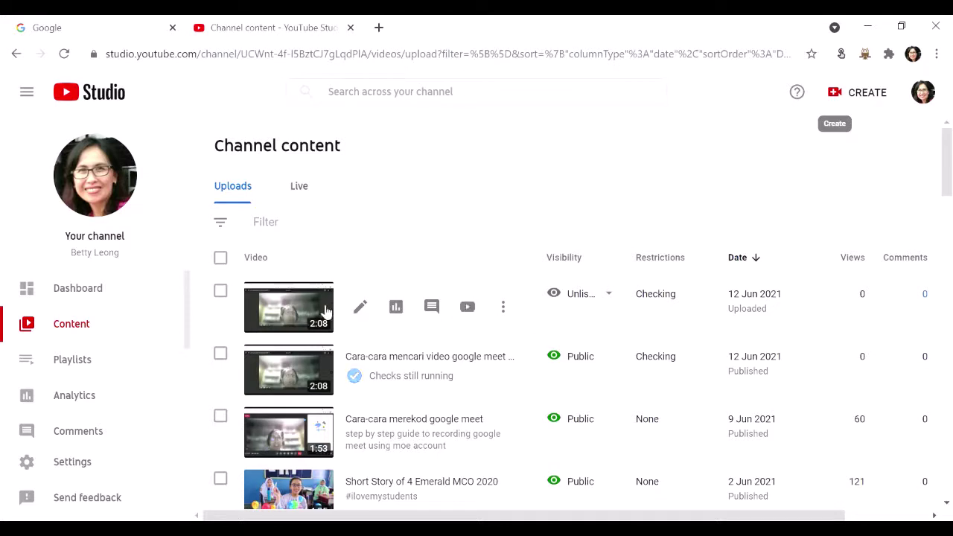
# - Open the newly uploaded video's details and choose the suggested thumbnail showing the Google homepage
pyautogui.moveTo(596, 302)
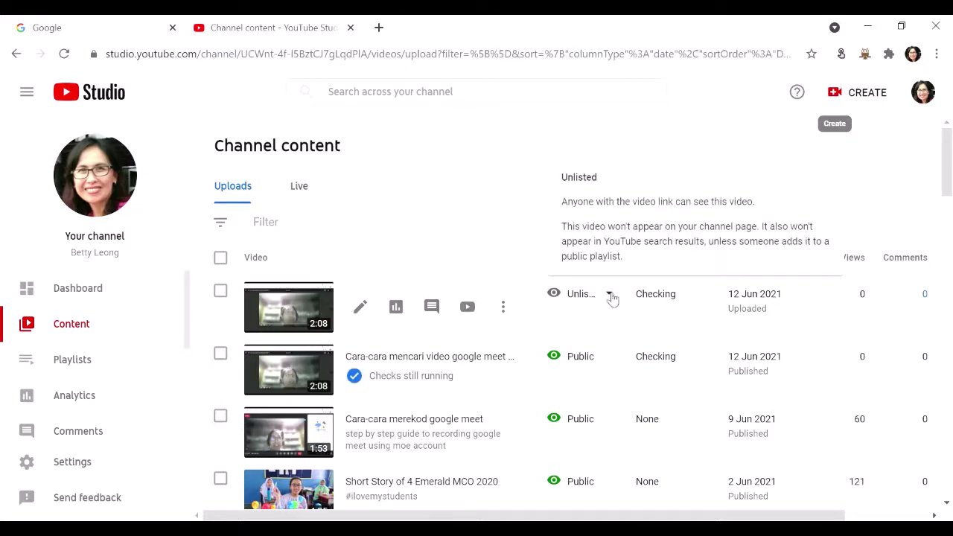
pyautogui.moveTo(668, 306)
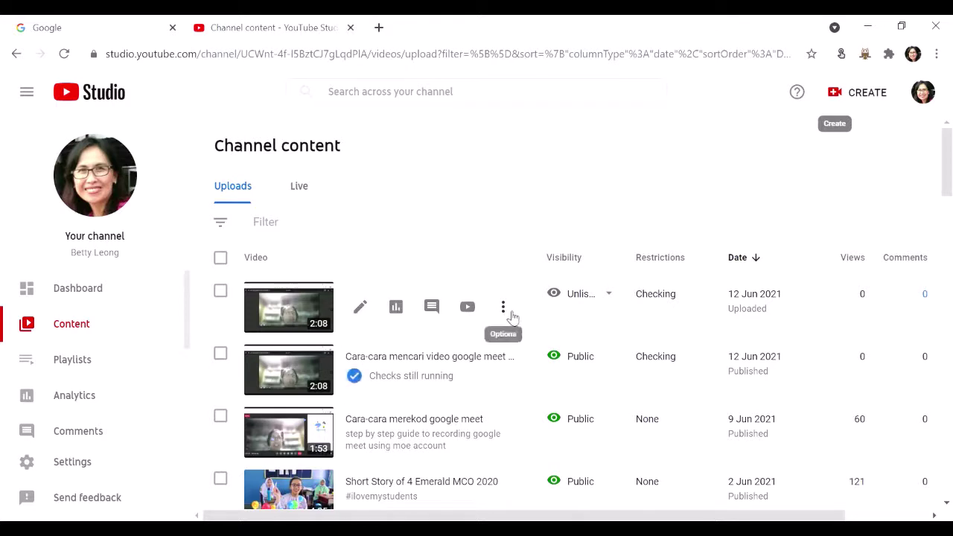
pyautogui.click(367, 313)
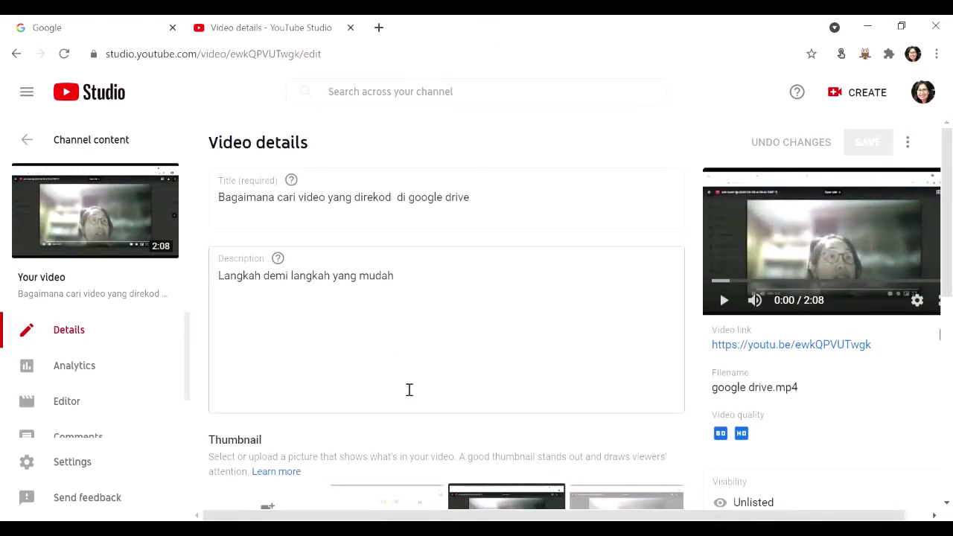
pyautogui.scroll(-1, 408, 391)
pyautogui.scroll(1, 409, 390)
pyautogui.scroll(-3, 394, 385)
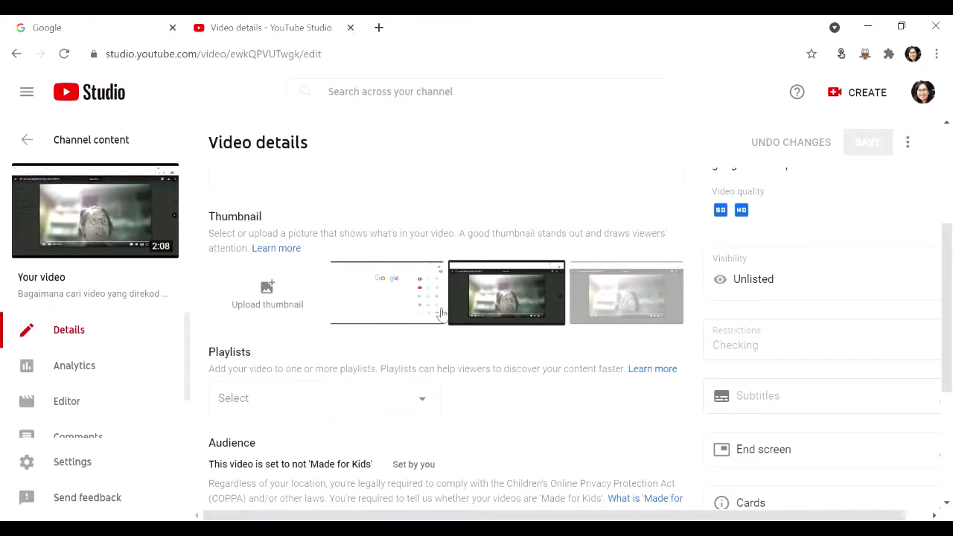
pyautogui.click(406, 293)
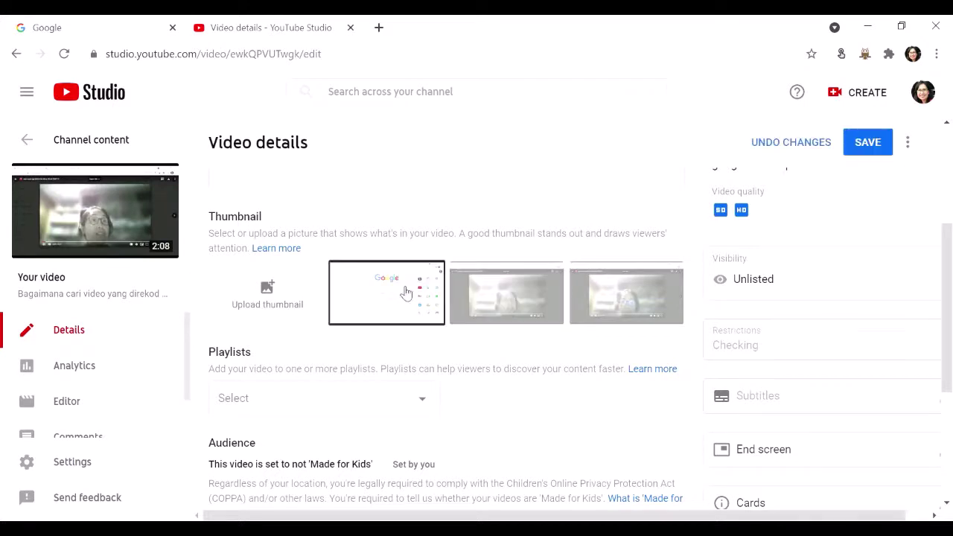
# - Look through the playlists available for the video and close the list without selecting any
pyautogui.scroll(-1, 398, 344)
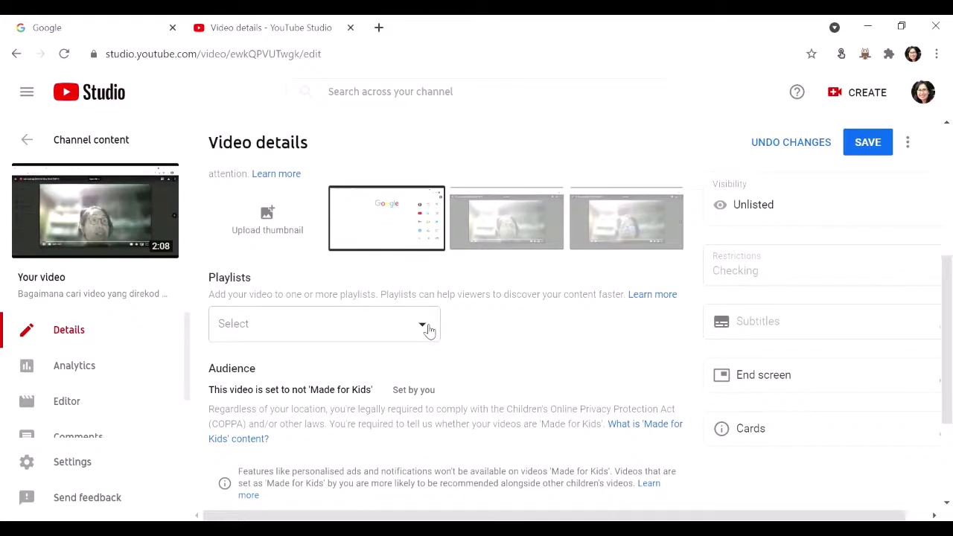
pyautogui.click(428, 331)
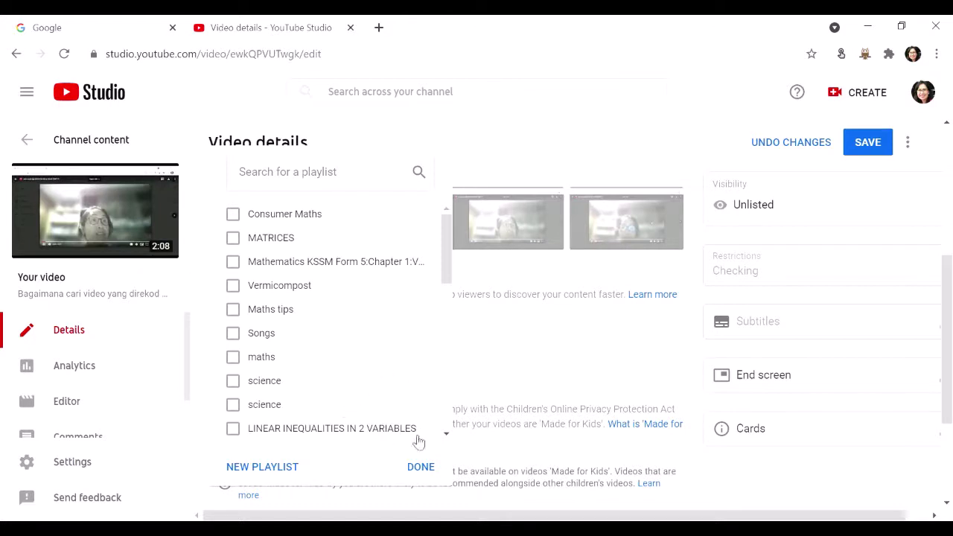
pyautogui.click(524, 353)
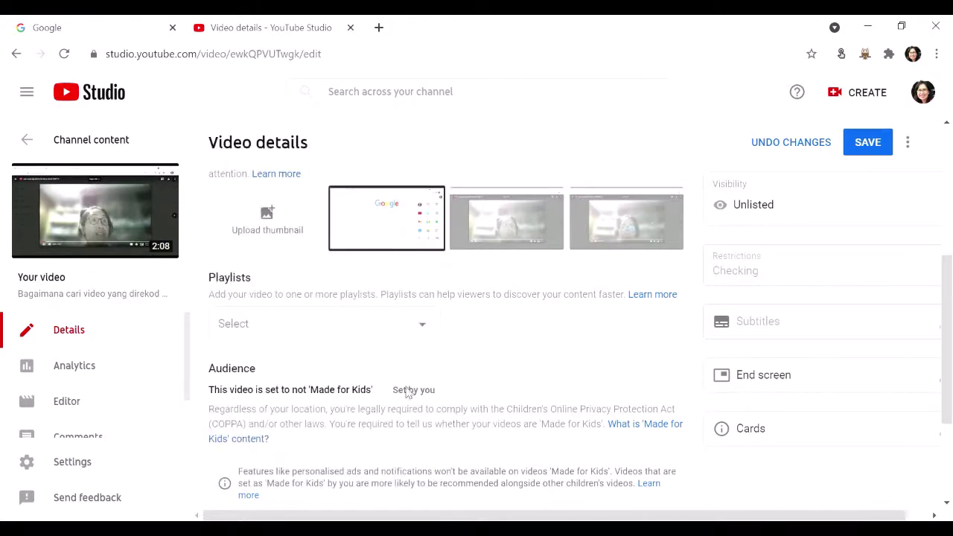
# - Save the changes to the video's details and return to the channel content list
pyautogui.scroll(-3, 447, 396)
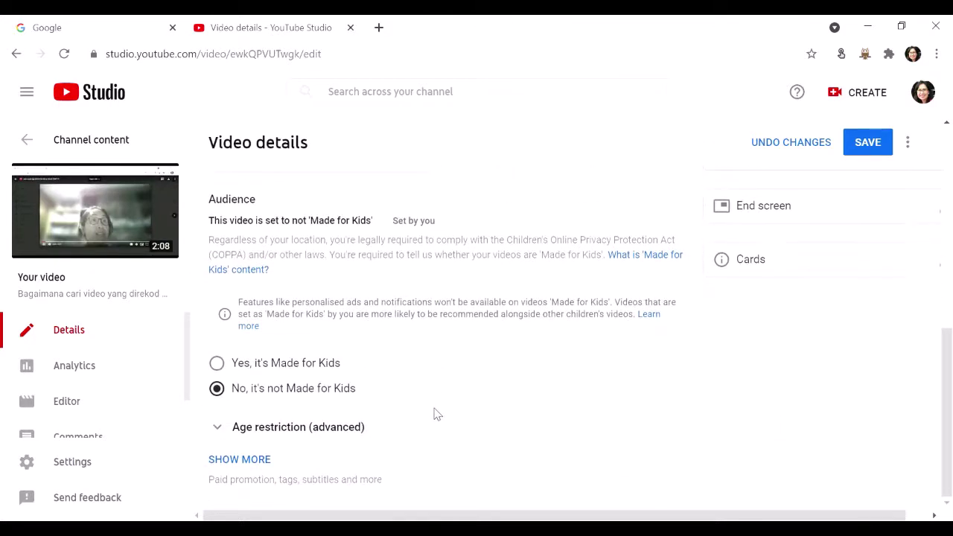
pyautogui.scroll(10, 528, 398)
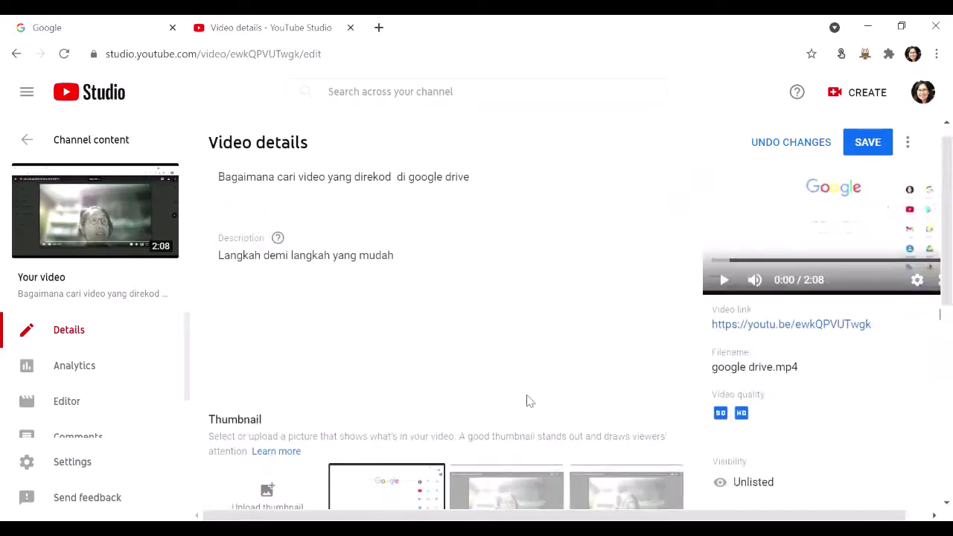
pyautogui.click(872, 142)
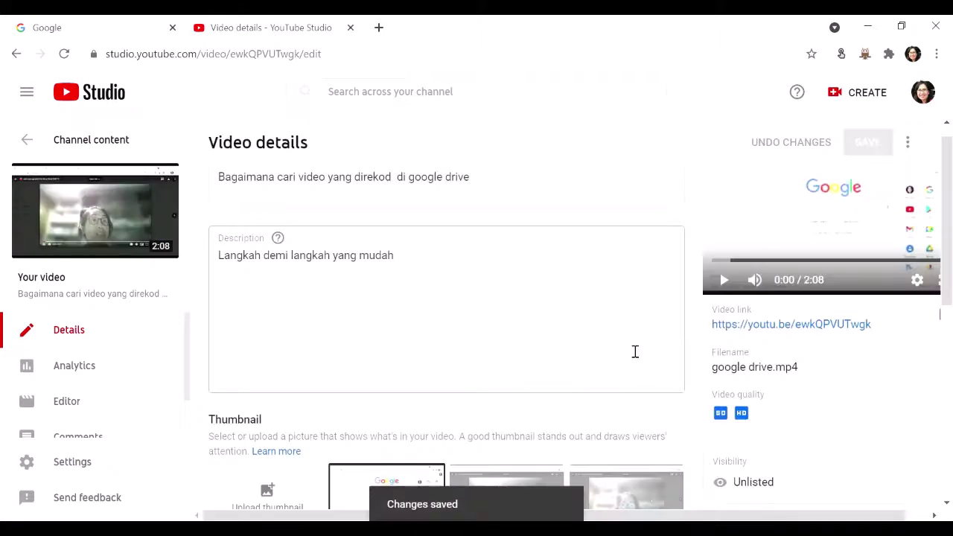
pyautogui.click(36, 140)
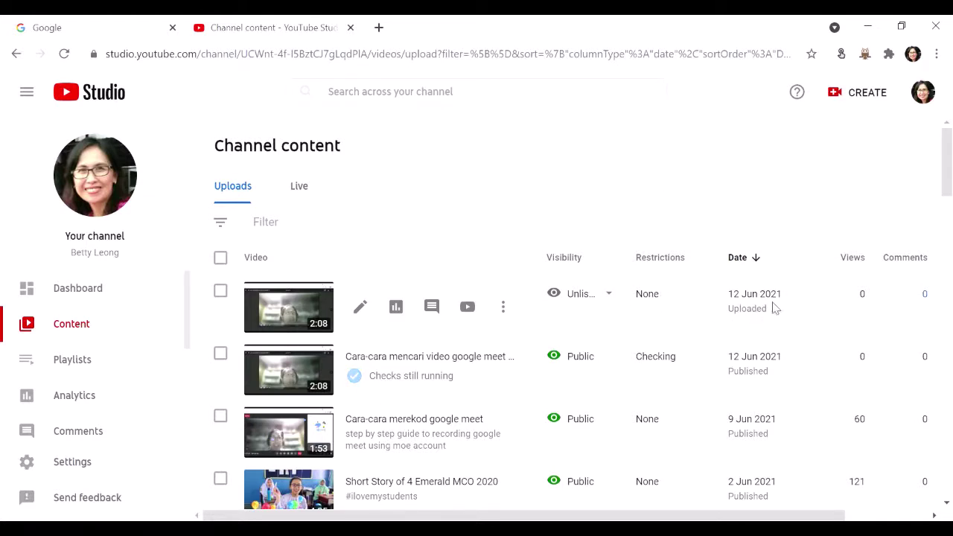
# - Examine the visibility and restrictions of the uploaded videos through to the end of the first page of the list
pyautogui.moveTo(604, 298)
pyautogui.scroll(-1, 688, 323)
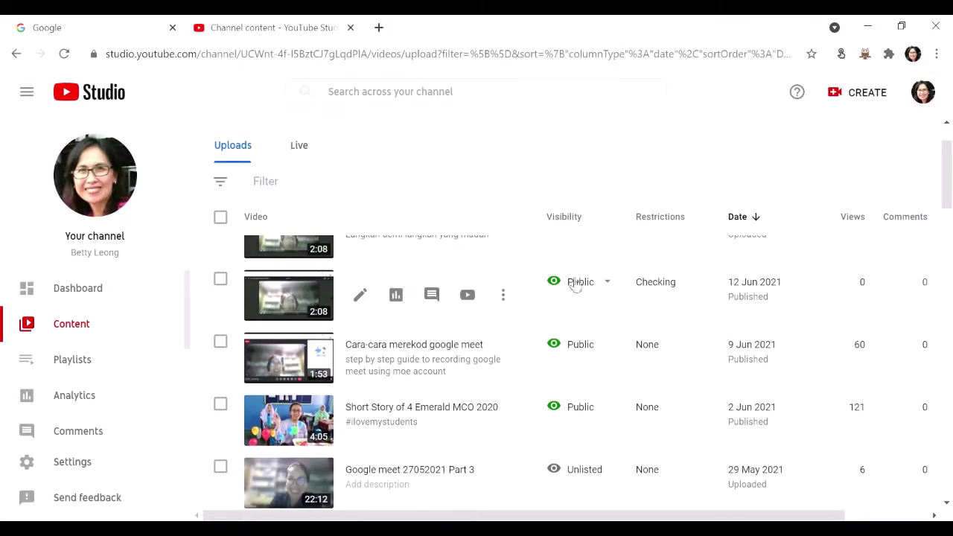
pyautogui.moveTo(598, 355)
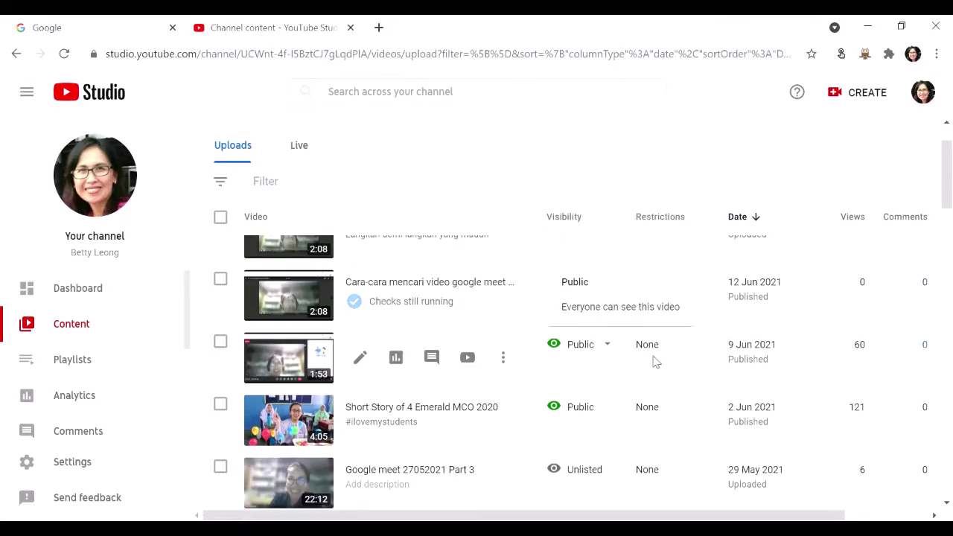
pyautogui.scroll(-1, 678, 312)
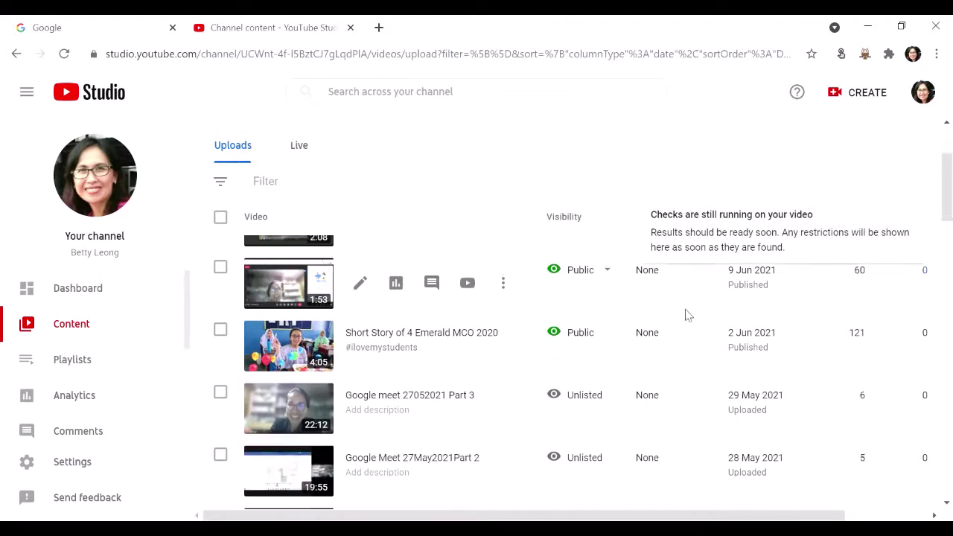
pyautogui.scroll(-1, 681, 335)
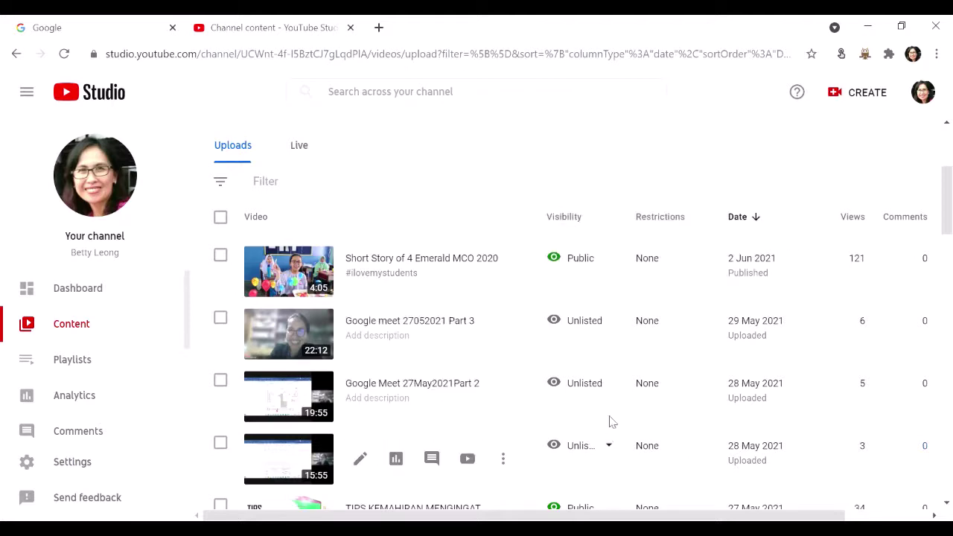
pyautogui.moveTo(583, 337)
pyautogui.moveTo(600, 444)
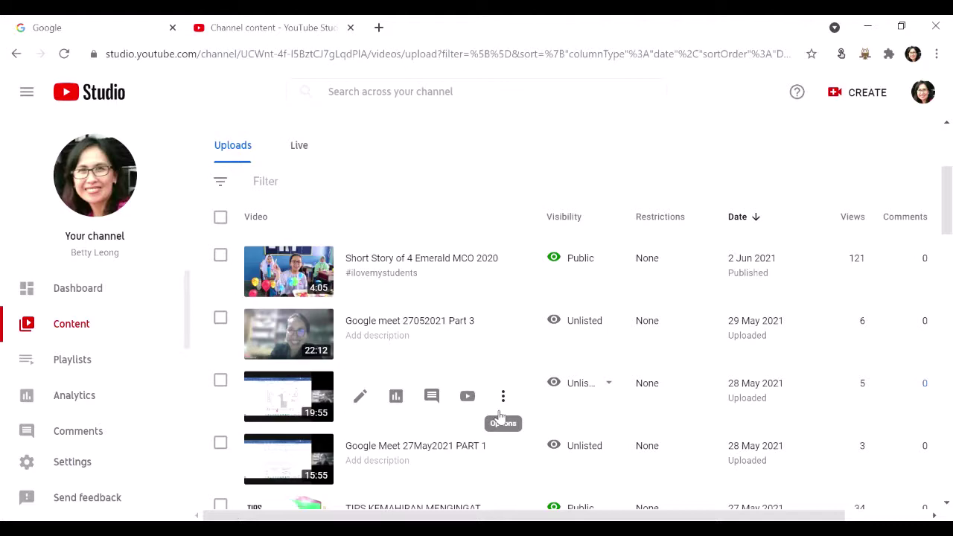
pyautogui.scroll(-2, 609, 447)
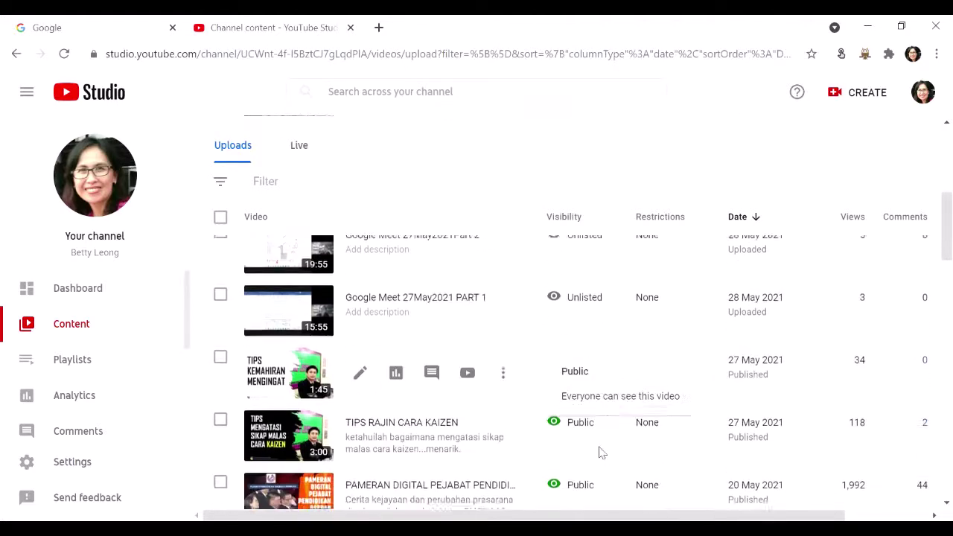
pyautogui.scroll(-4, 602, 453)
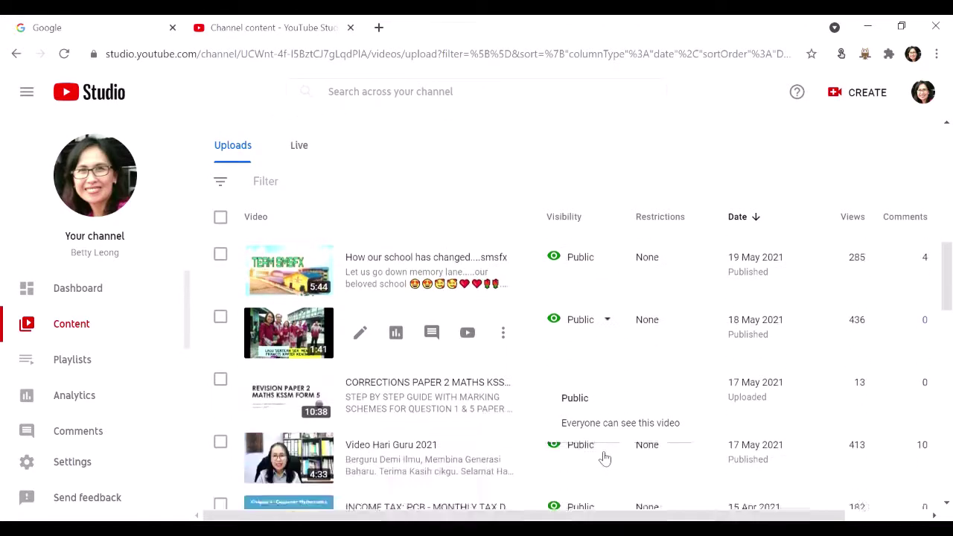
pyautogui.scroll(-5, 605, 458)
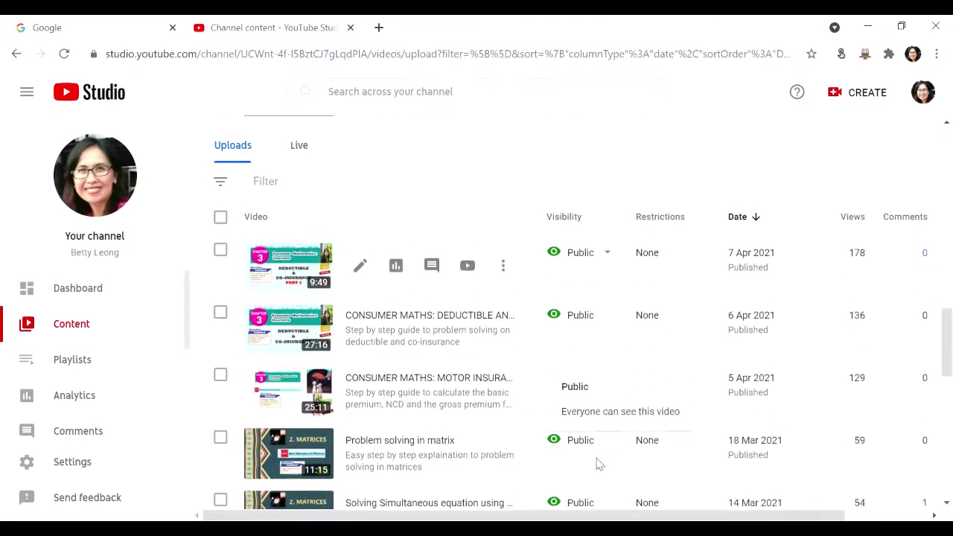
pyautogui.scroll(-10, 600, 465)
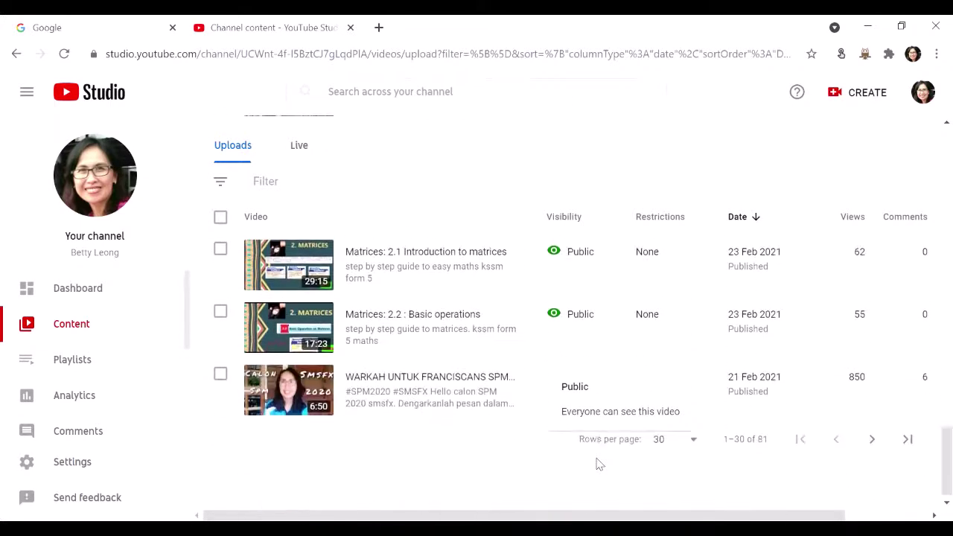
pyautogui.scroll(-1, 599, 464)
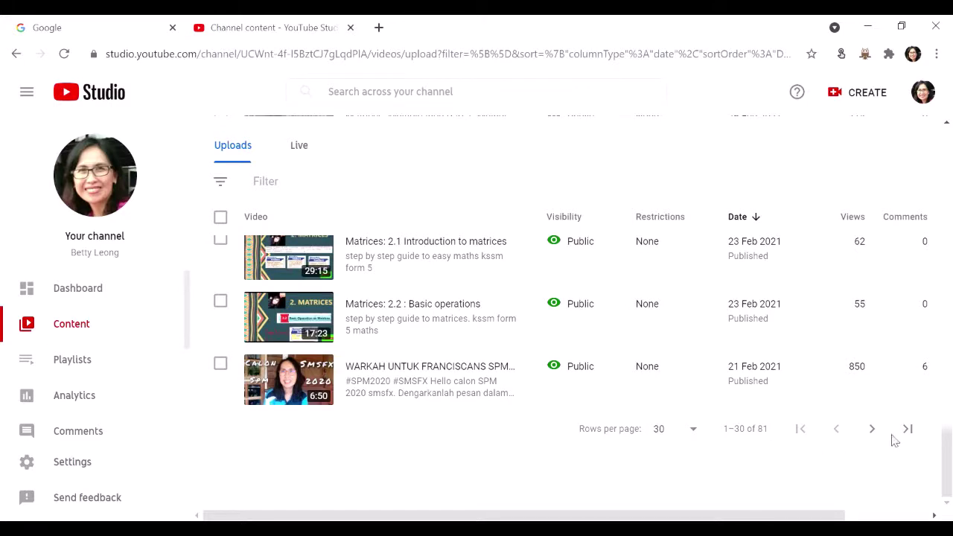
# - Return to the newest uploads and check the Google Drive video's entry against the Google Meet recordings
pyautogui.moveTo(449, 375)
pyautogui.scroll(10, 440, 411)
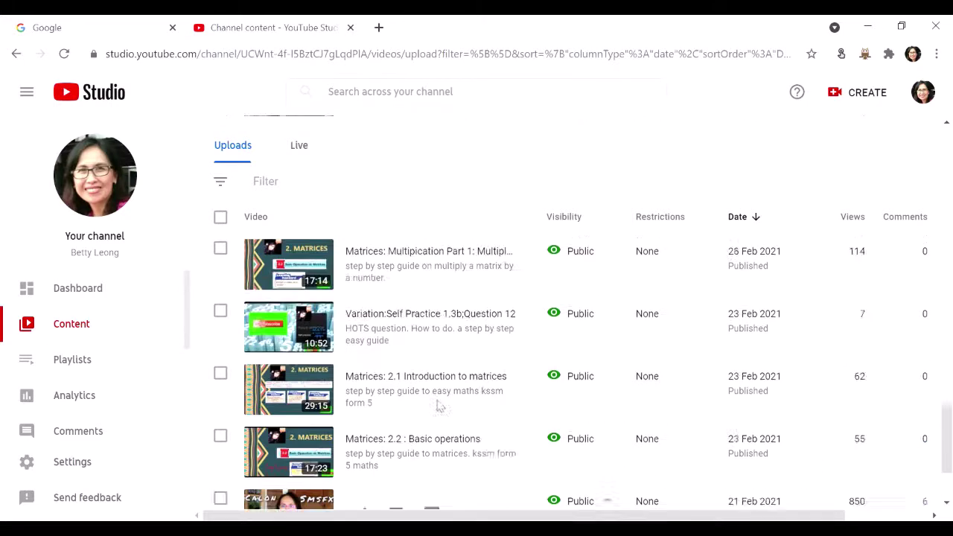
pyautogui.scroll(10, 441, 406)
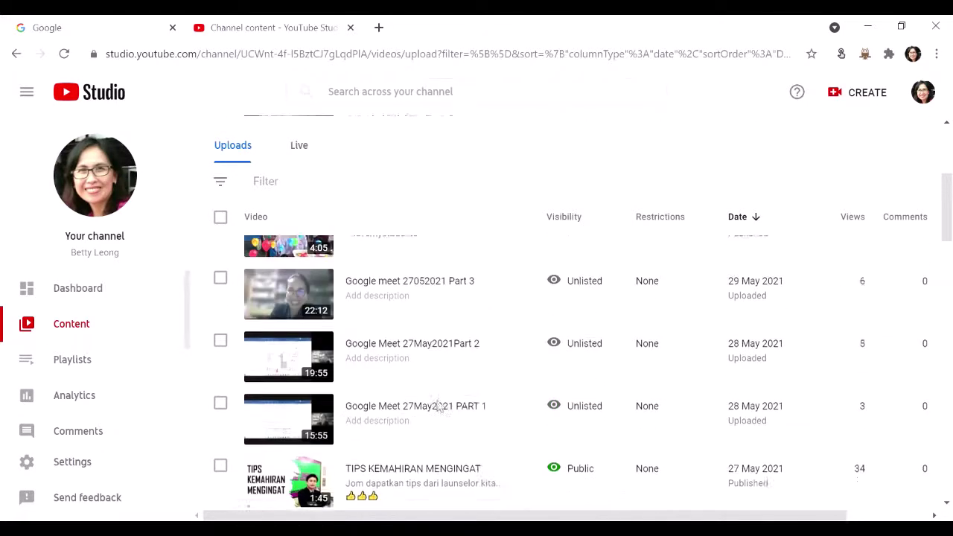
pyautogui.moveTo(439, 406)
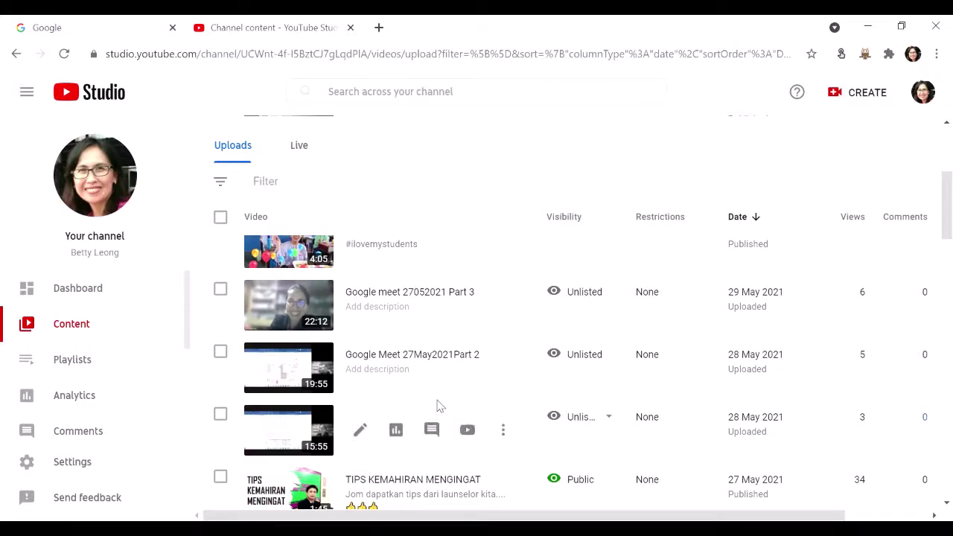
pyautogui.scroll(2, 439, 406)
pyautogui.scroll(2, 439, 406)
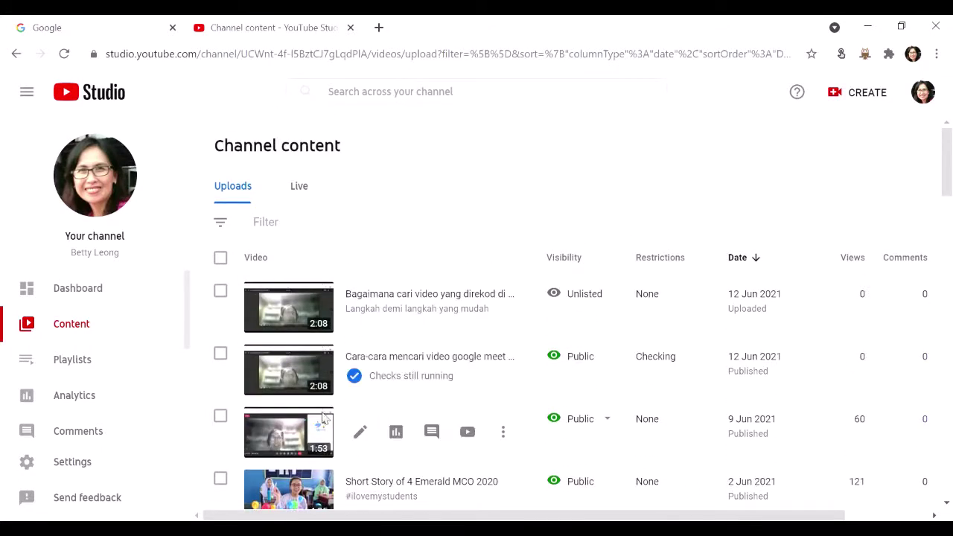
pyautogui.moveTo(417, 506)
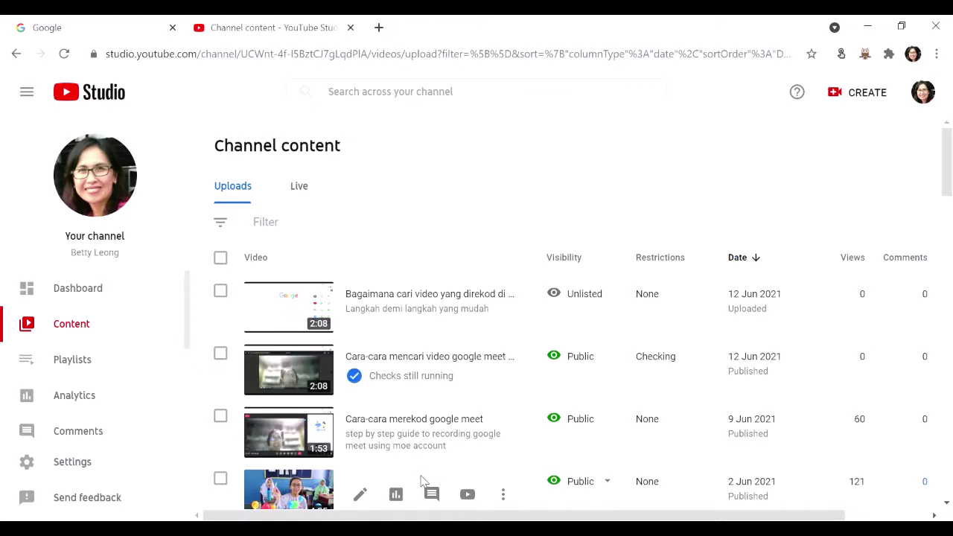
pyautogui.moveTo(490, 445)
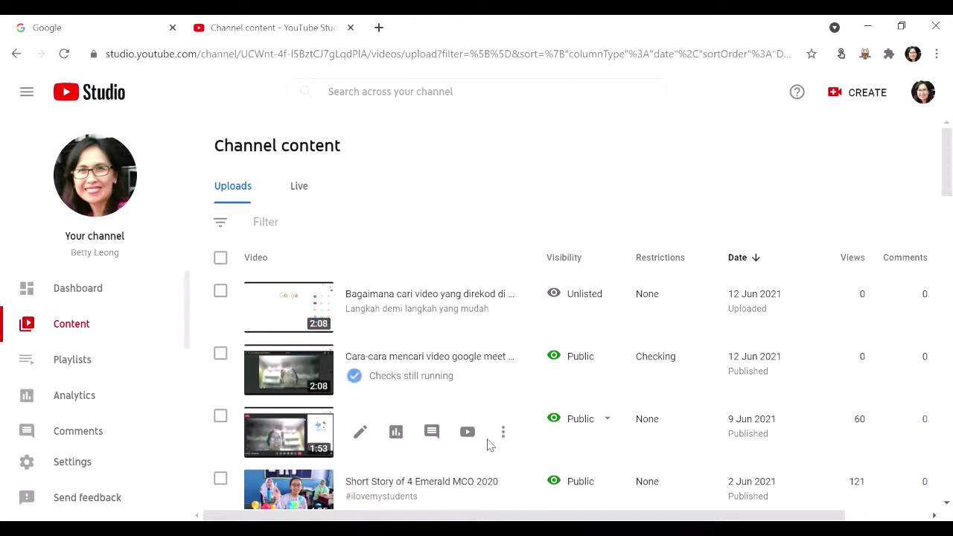